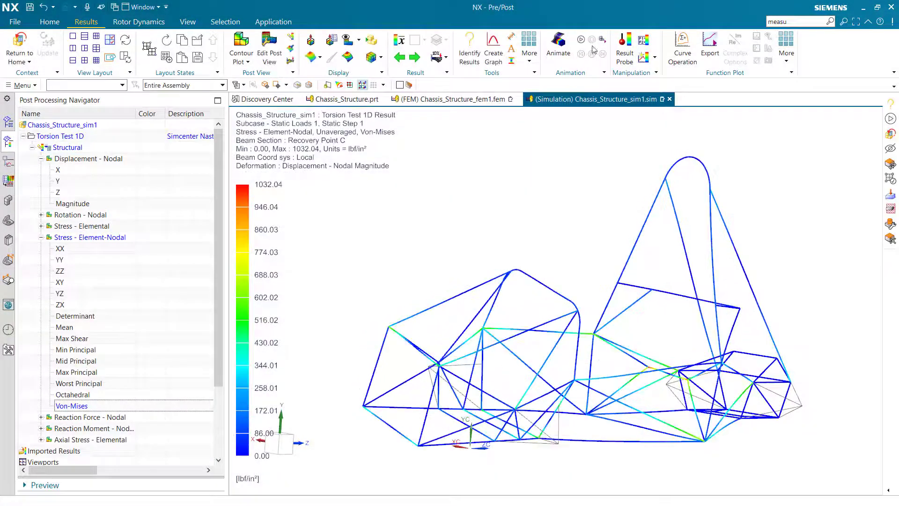
Plot Von-Mises element-nodal stress on the 3D tube frame (max 2303.37 lbf/in²) and inspect a joint.
scroll(656, 380, "up", 10)
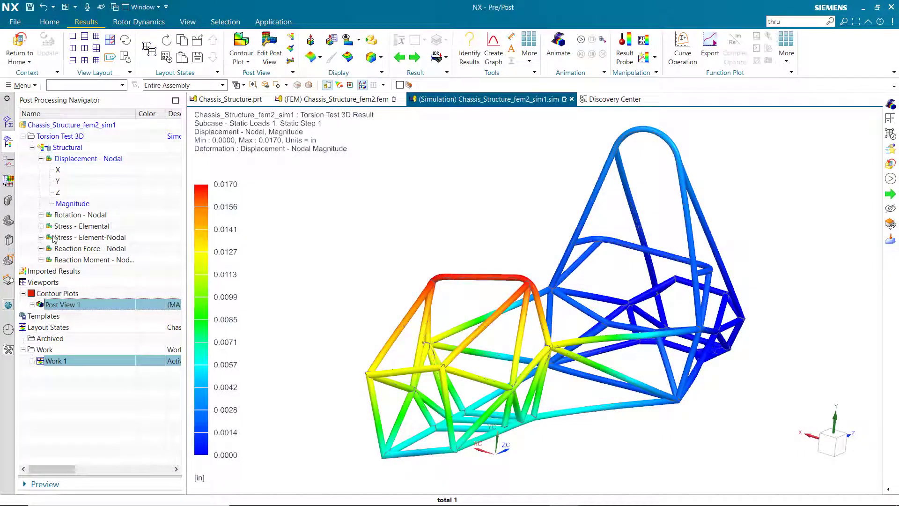
double_click(54, 238)
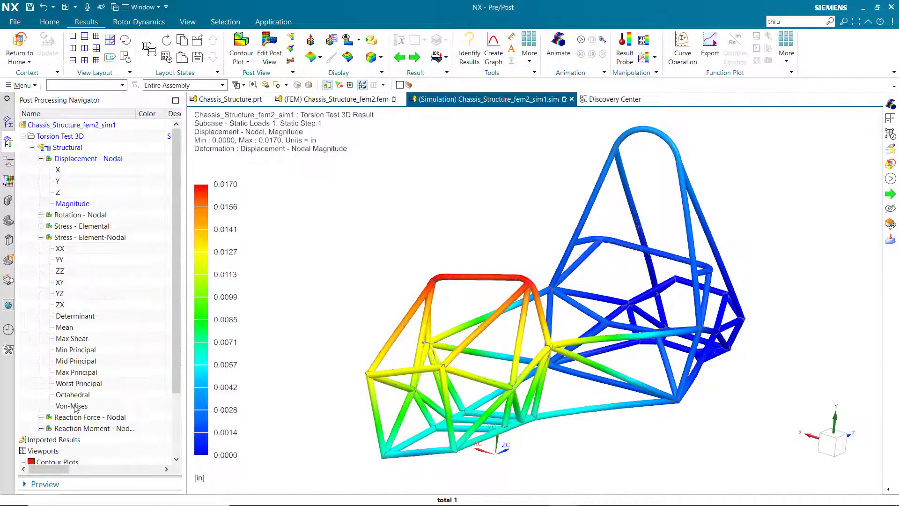
double_click(74, 405)
middle_click_drag(454, 353, 612, 316)
scroll(612, 317, "up", 6)
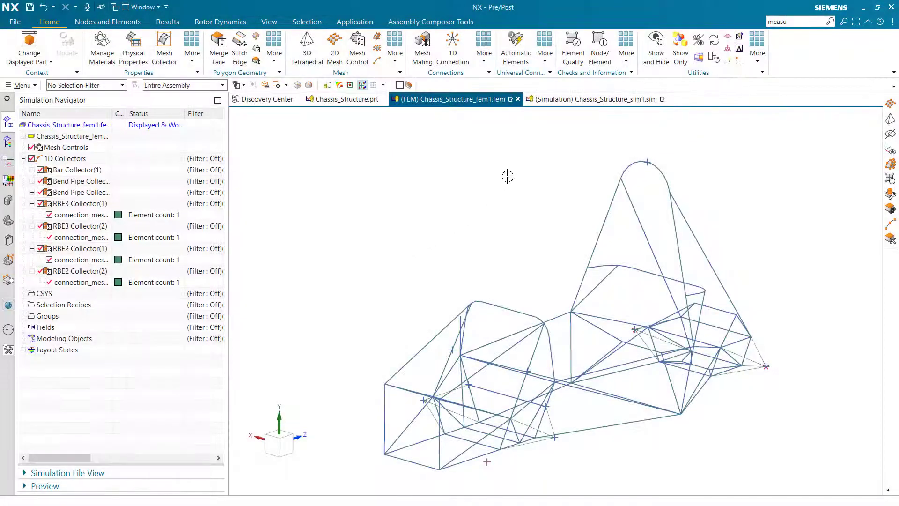
Switch to the Chassis_Structure_sim1.sim file with the Torsion Test 1D solution.
left_click(575, 106)
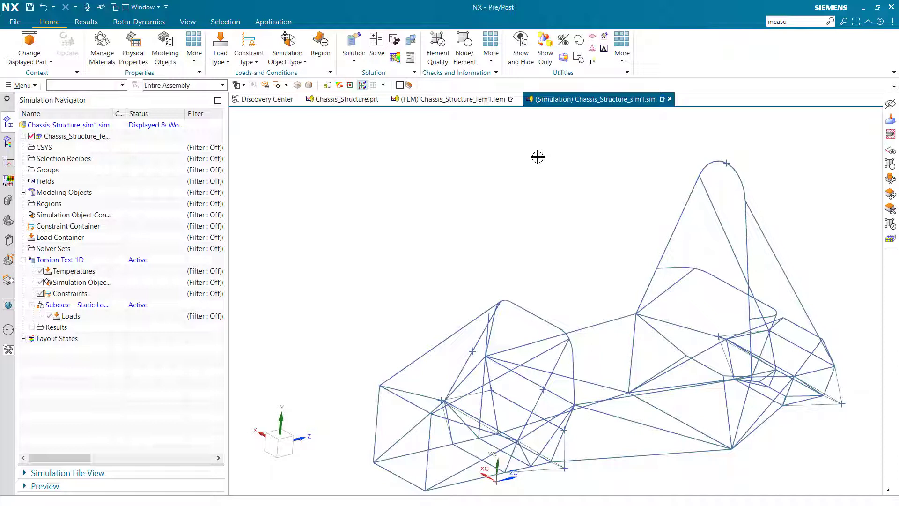
Hold two right-end nodes of the 1D frame with a fixed constraint.
left_click(247, 47)
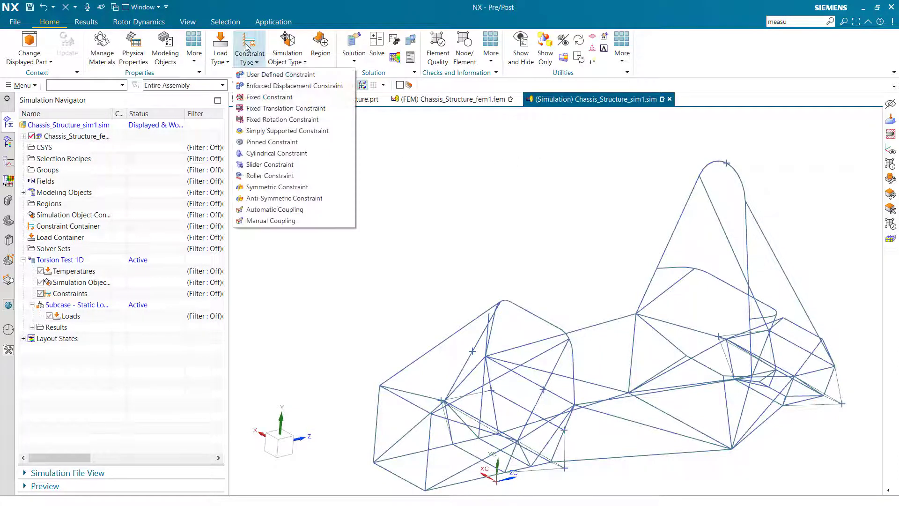
left_click(260, 97)
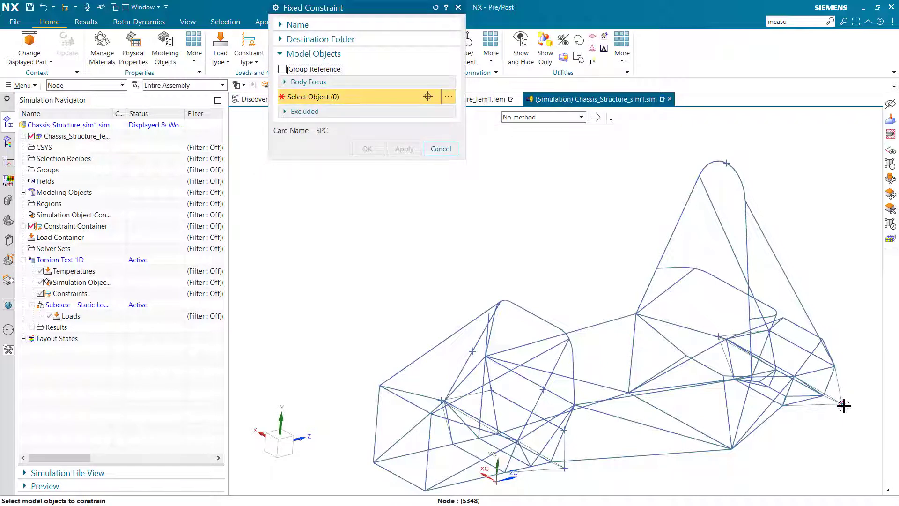
left_click(843, 405)
middle_click_drag(724, 343, 722, 343)
scroll(722, 337, "up", 5)
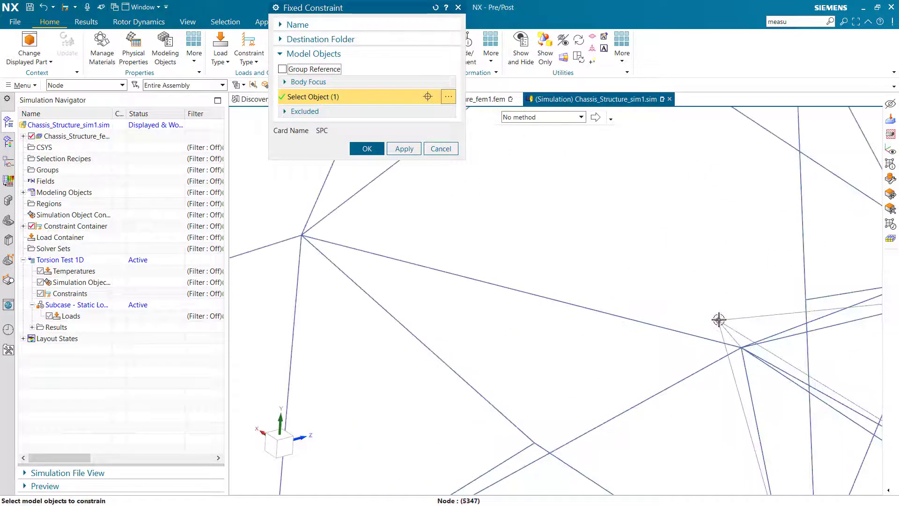
left_click(719, 319)
scroll(699, 308, "down", 5)
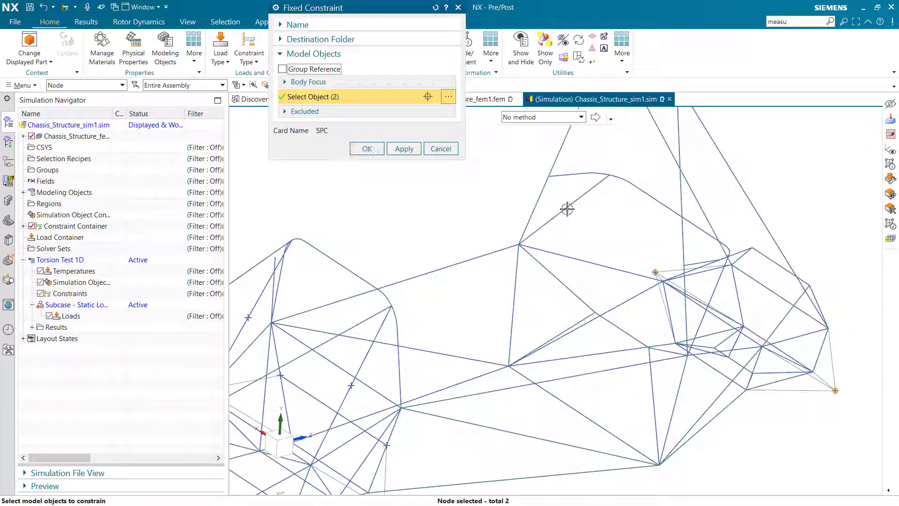
left_click(367, 149)
scroll(859, 203, "down", 3)
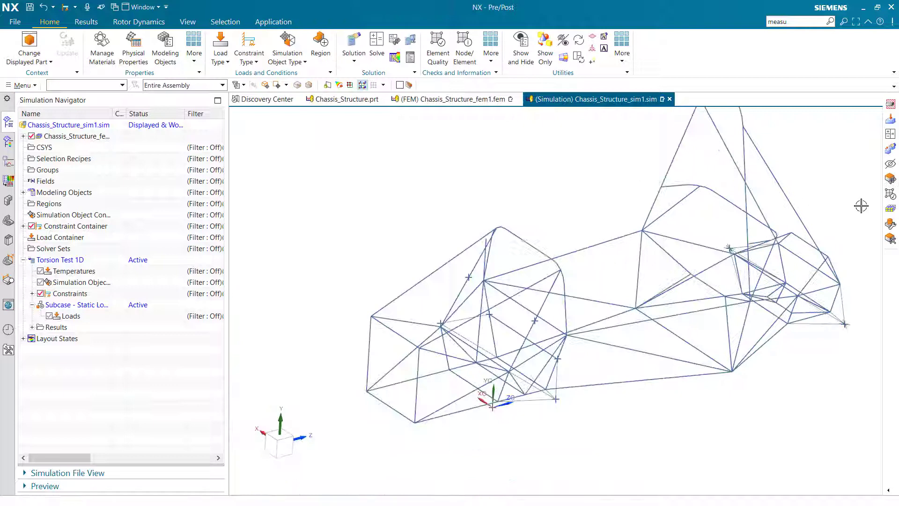
Apply a 10 lbf force along Y to the first left-end node.
left_click(226, 60)
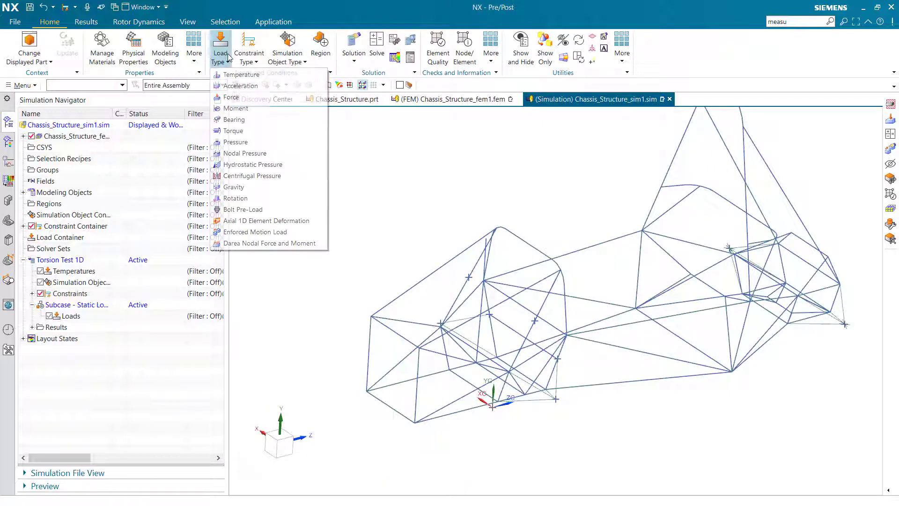
left_click(231, 97)
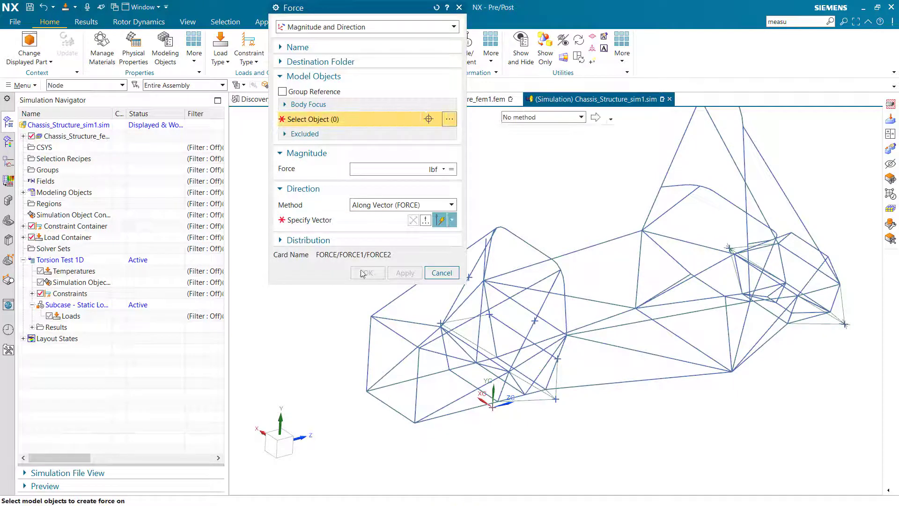
scroll(447, 323, "up", 5)
left_click(424, 322)
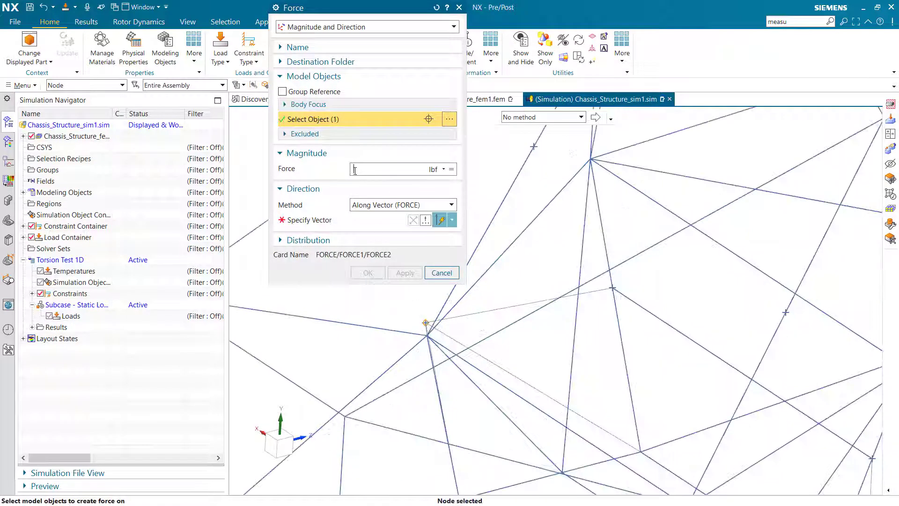
left_click(361, 219)
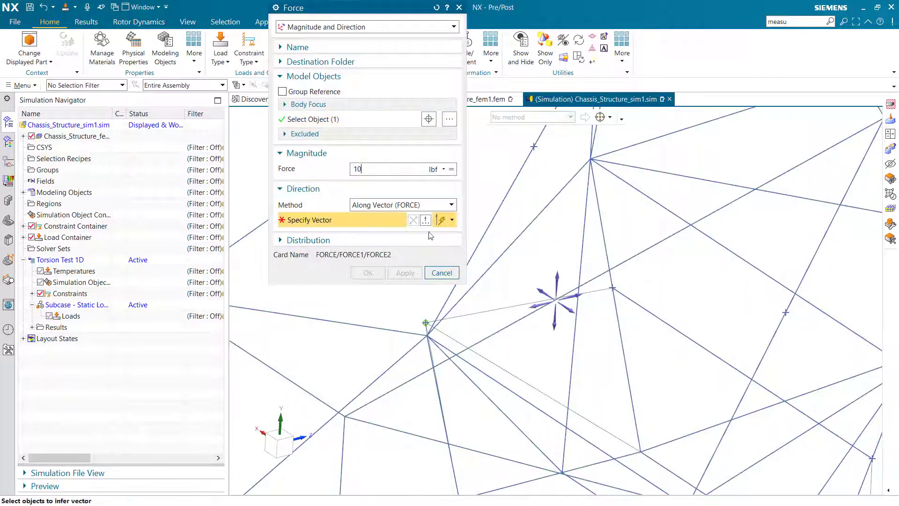
left_click(558, 280)
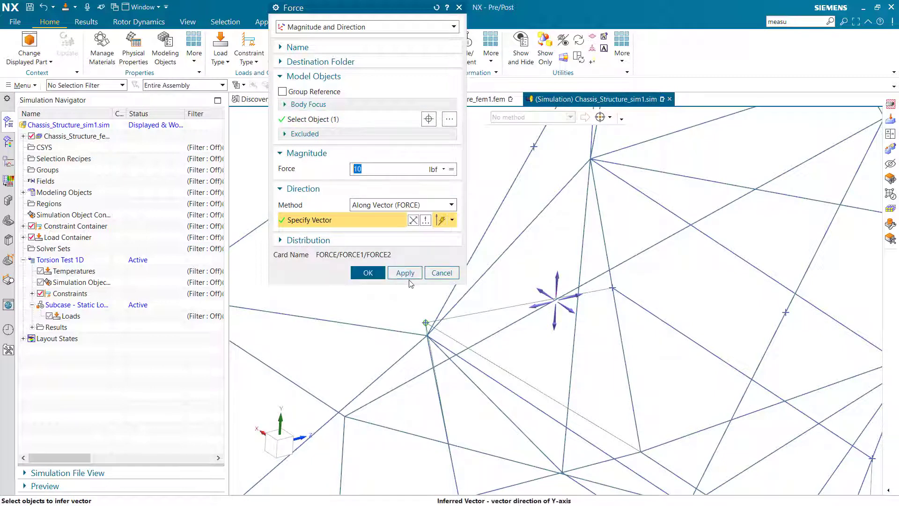
left_click(405, 273)
Apply the second 10 lbf vertical force, in the opposite direction, to another left-end node.
scroll(611, 360, "up", 5)
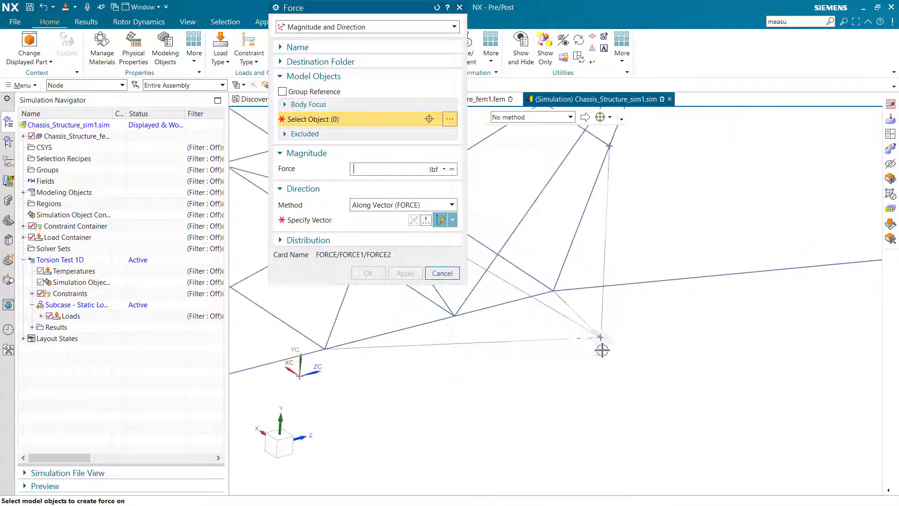
left_click(610, 356)
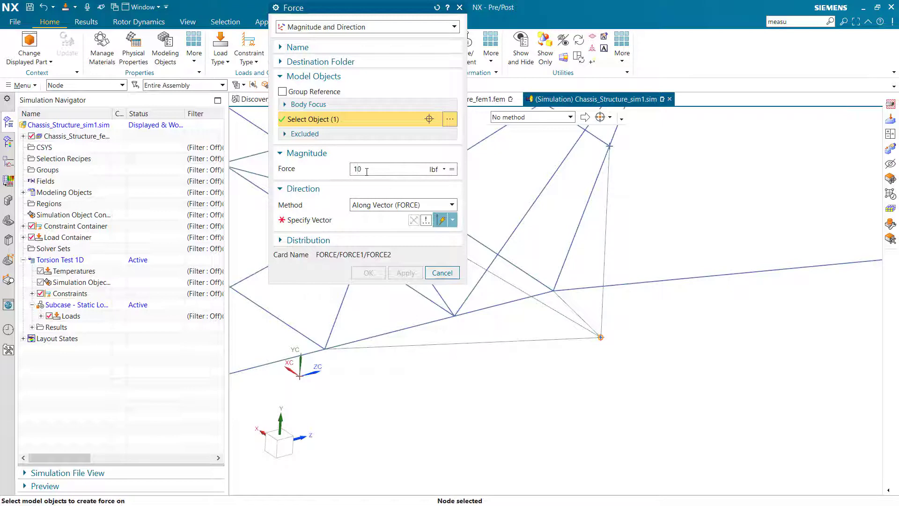
left_click(350, 218)
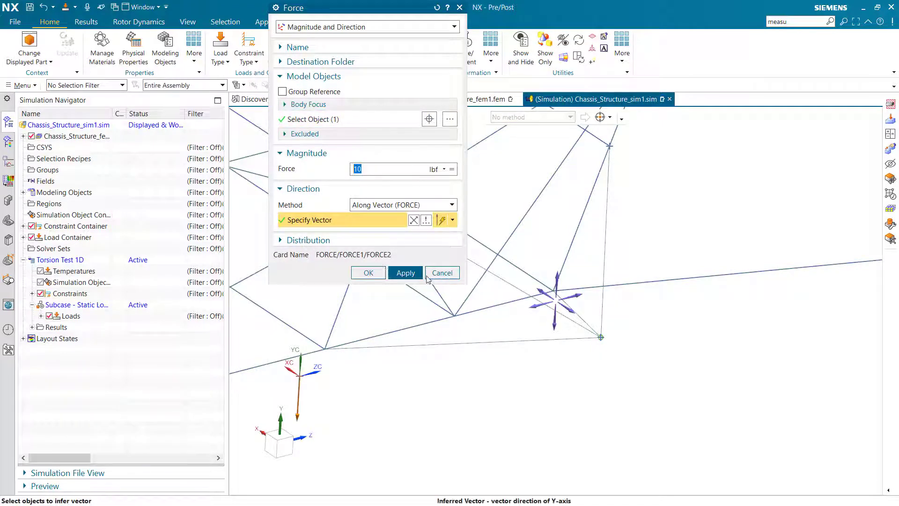
left_click(368, 272)
scroll(539, 312, "down", 5)
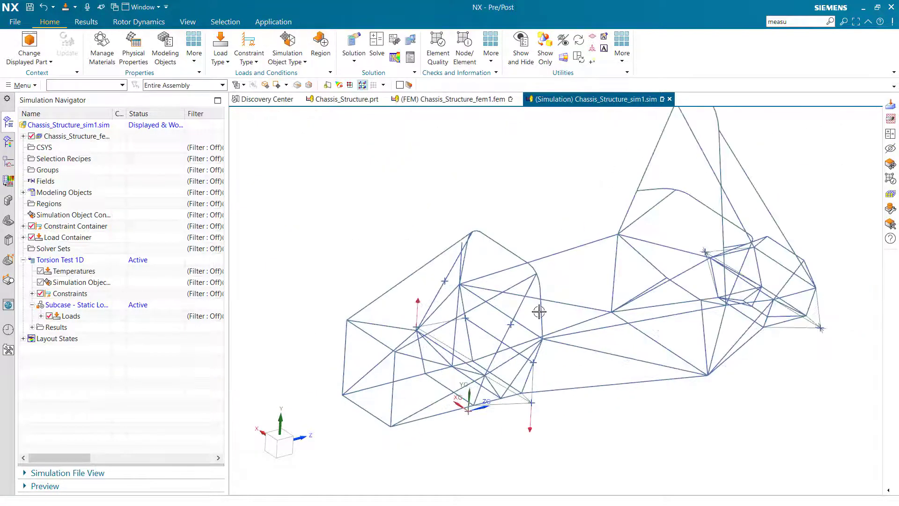
middle_click_drag(533, 295, 518, 317, "shift")
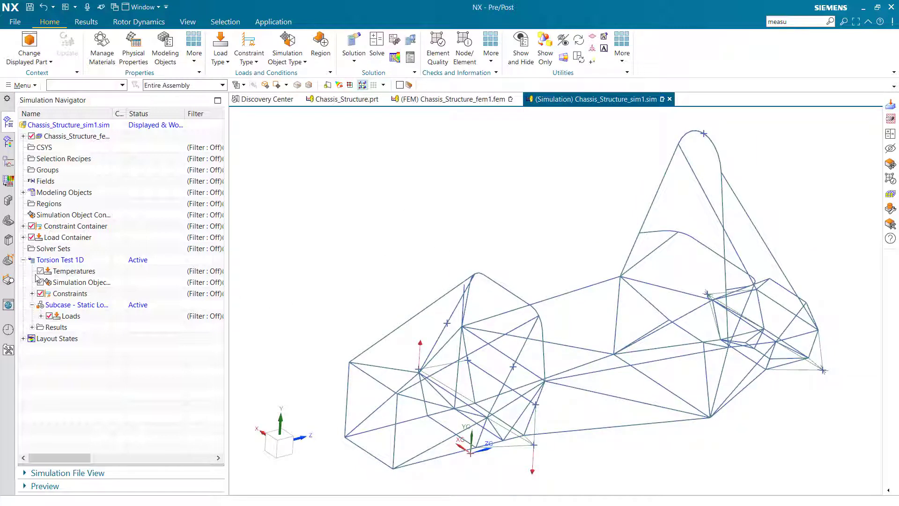
Edit Torsion Test 1D so Solution Parameters1 sets AUTOMPC to YES, and save the solution.
right_click(61, 263)
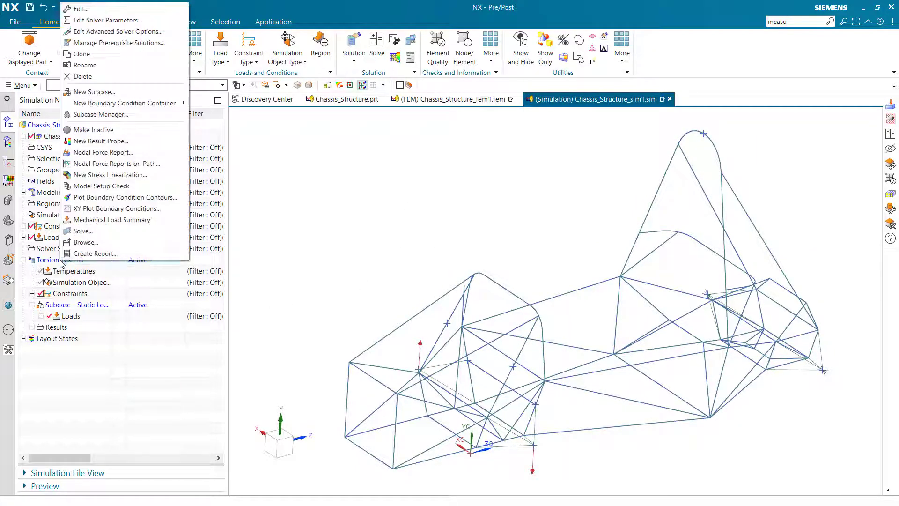
left_click(127, 9)
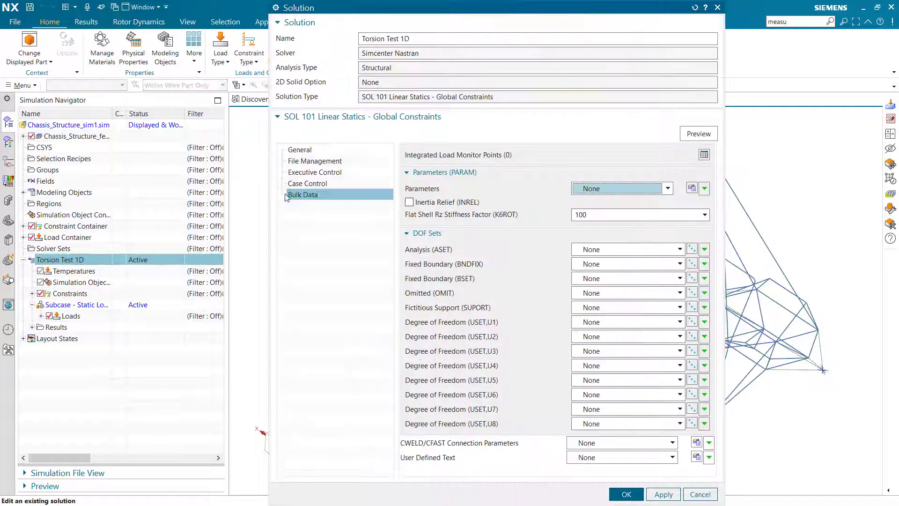
left_click(302, 195)
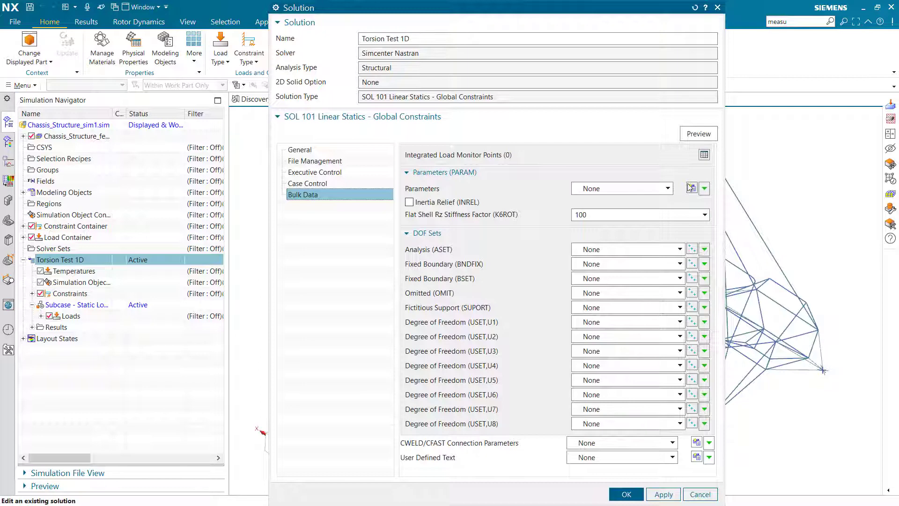
key("Escape")
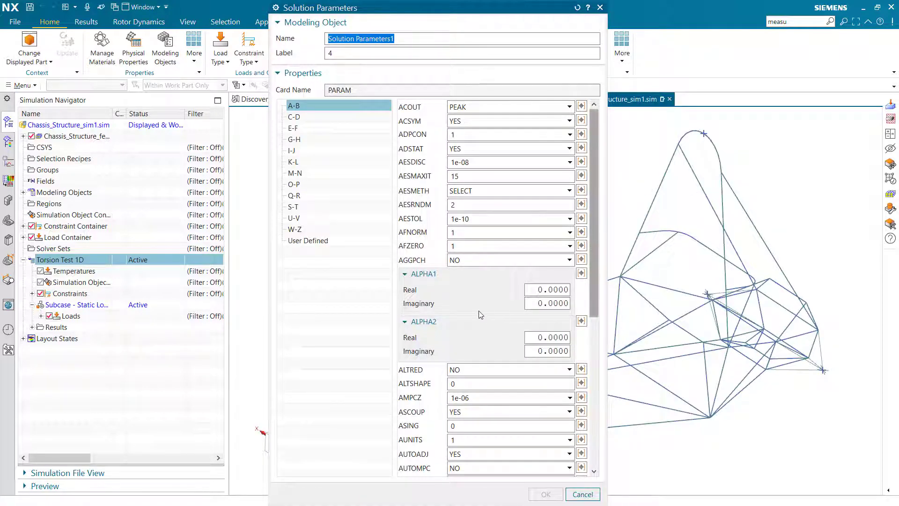
scroll(478, 313, "down", 5)
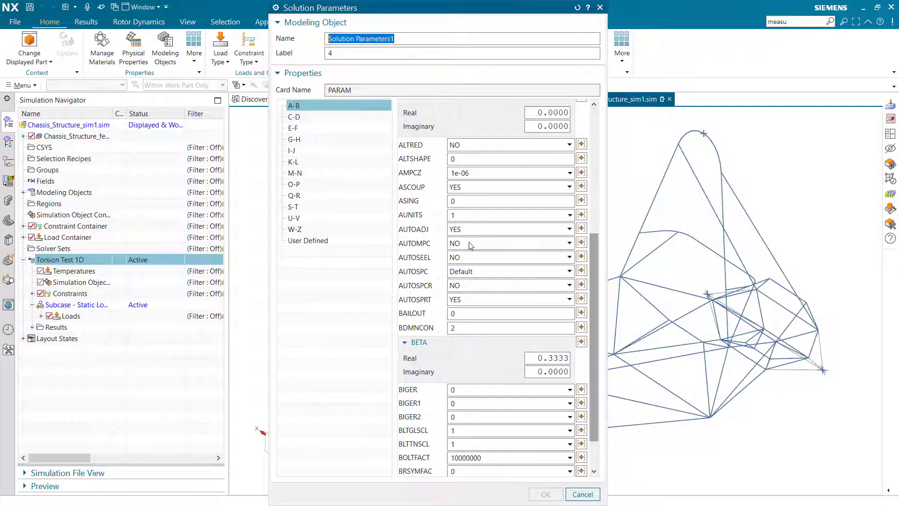
left_click(471, 243)
left_click(464, 261)
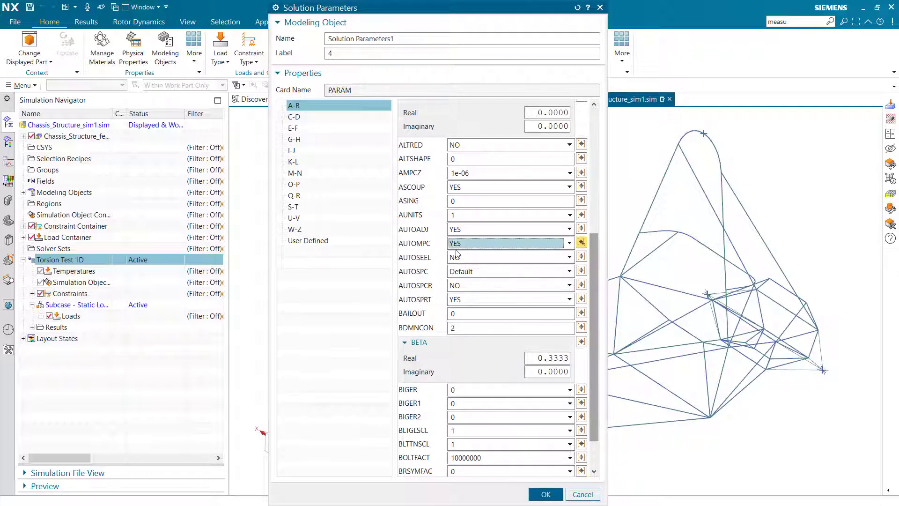
left_click(546, 493)
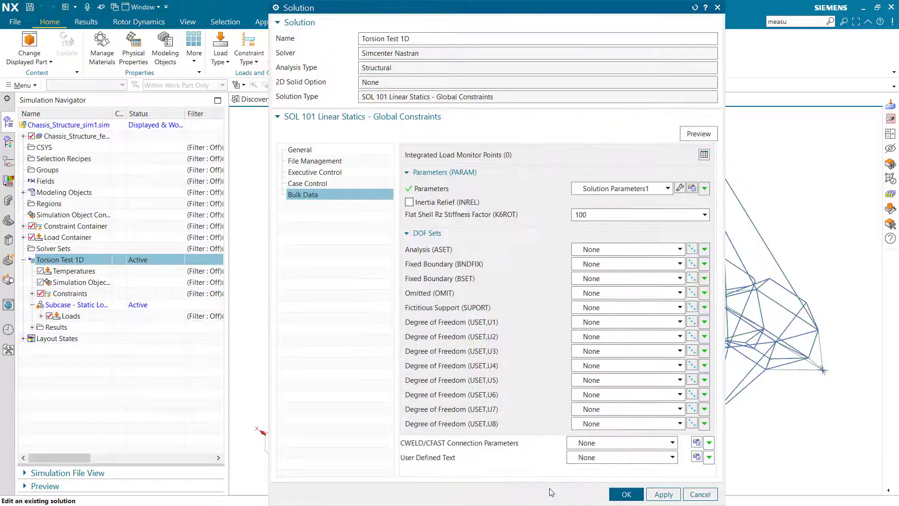
left_click(626, 495)
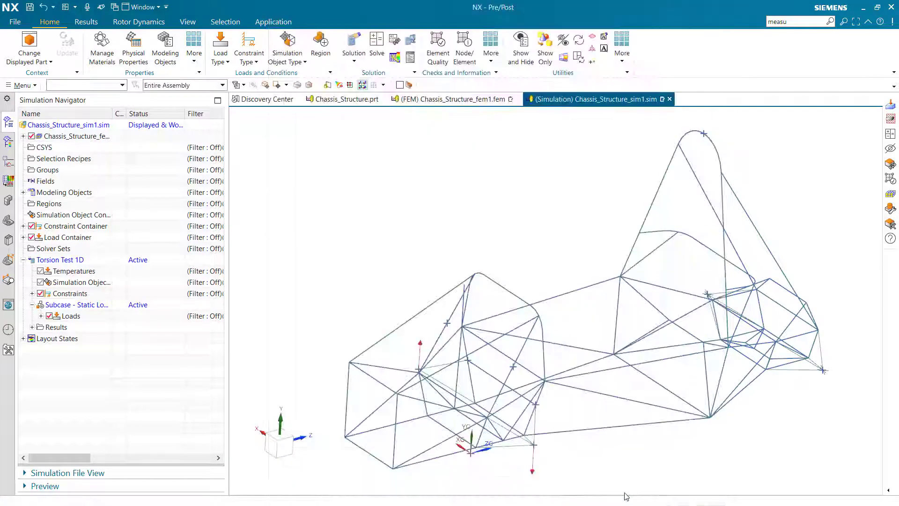
Solve Torsion Test 1D, declining message review, and close the solver monitors.
left_click(381, 46)
left_click(387, 147)
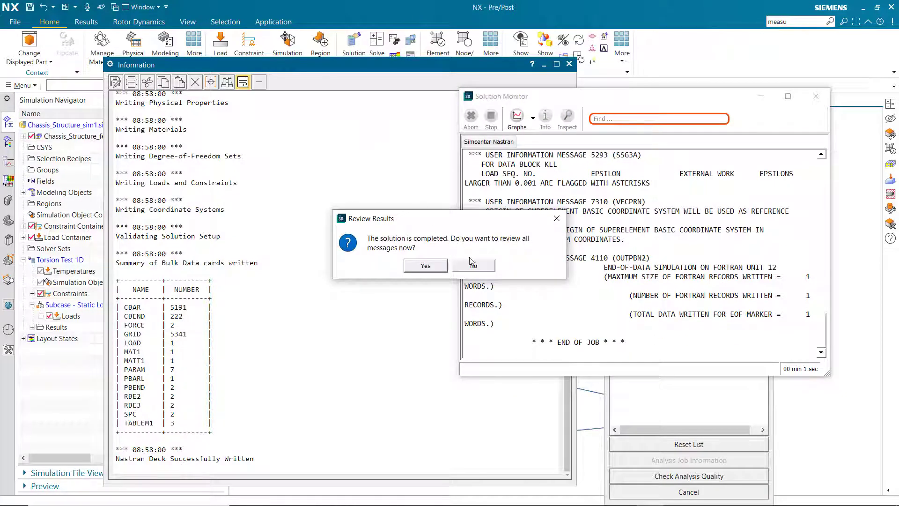
left_click(472, 265)
left_click(569, 65)
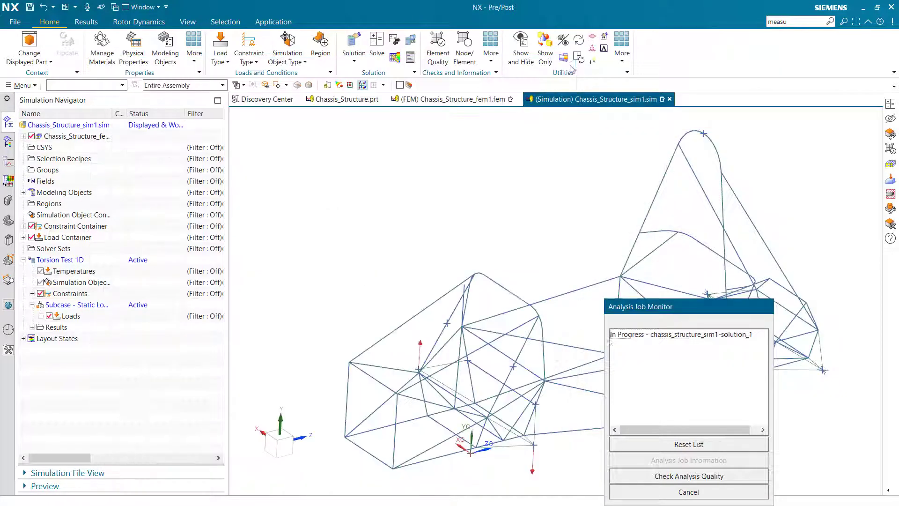
left_click(678, 492)
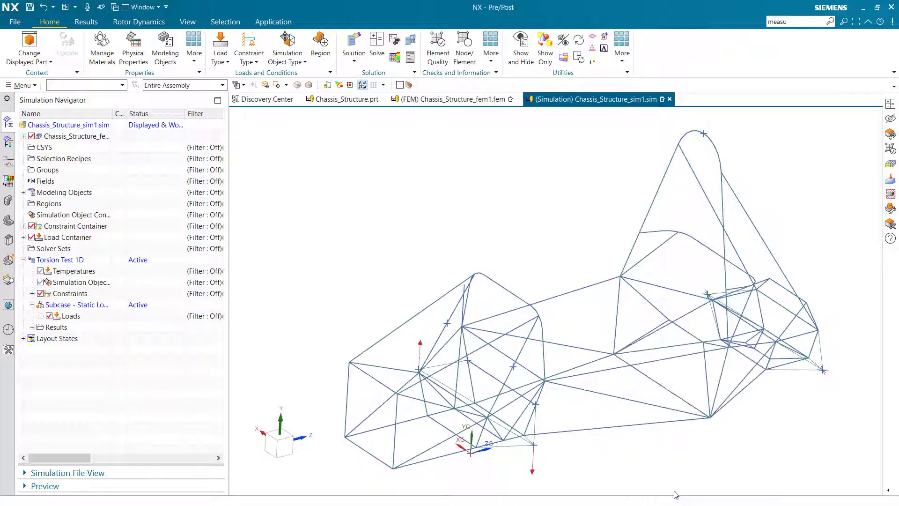
Plot the nodal displacement magnitude contour (max 0.0213 in) and rotate the chassis.
left_click(32, 327)
double_click(67, 339)
left_click(33, 148)
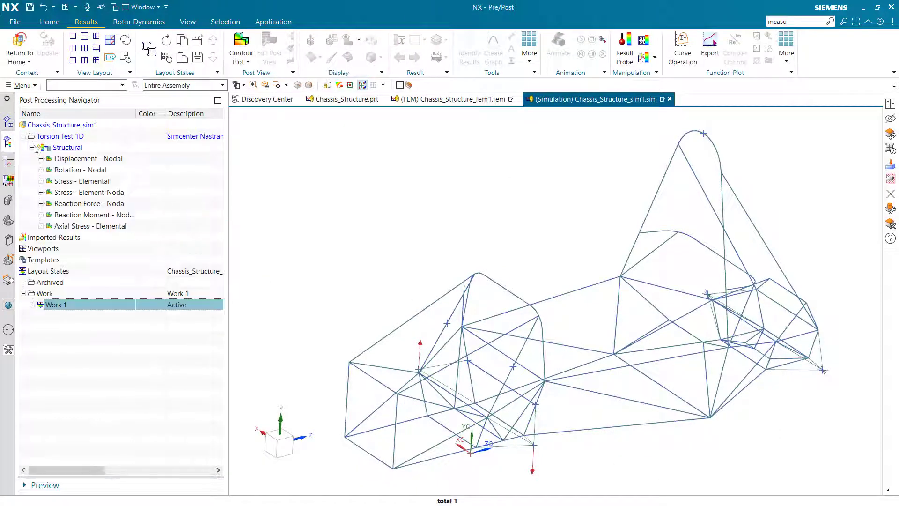
left_click(41, 158)
double_click(73, 203)
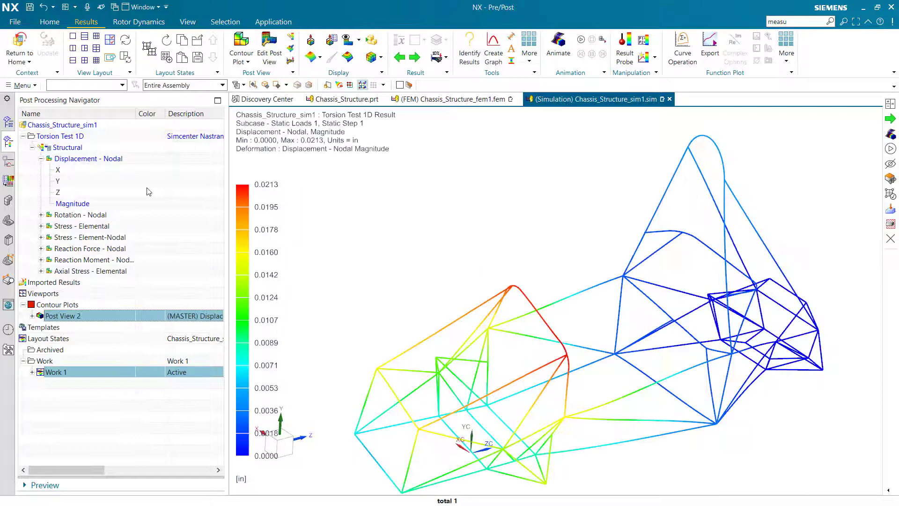
middle_click_drag(540, 318, 549, 126)
Play and stop the displacement animation, then expand the Stress - Element-Nodal results.
left_click(557, 47)
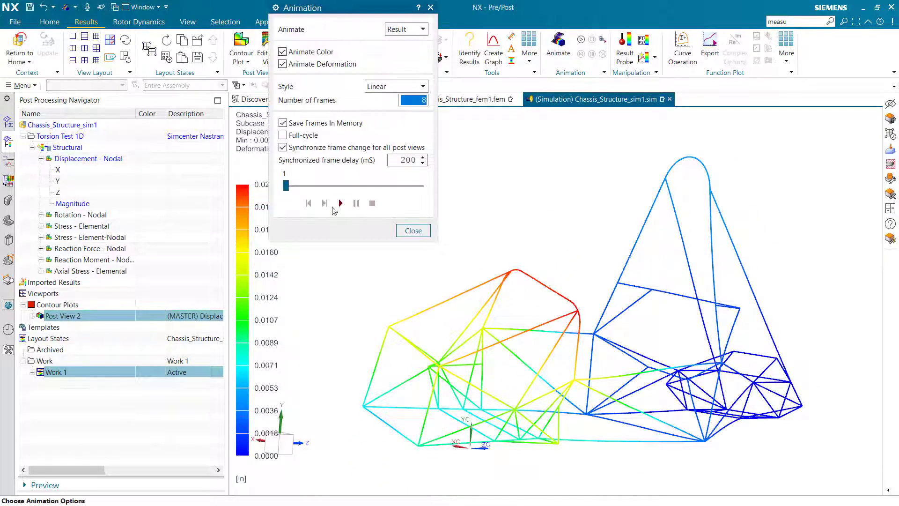
left_click(338, 204)
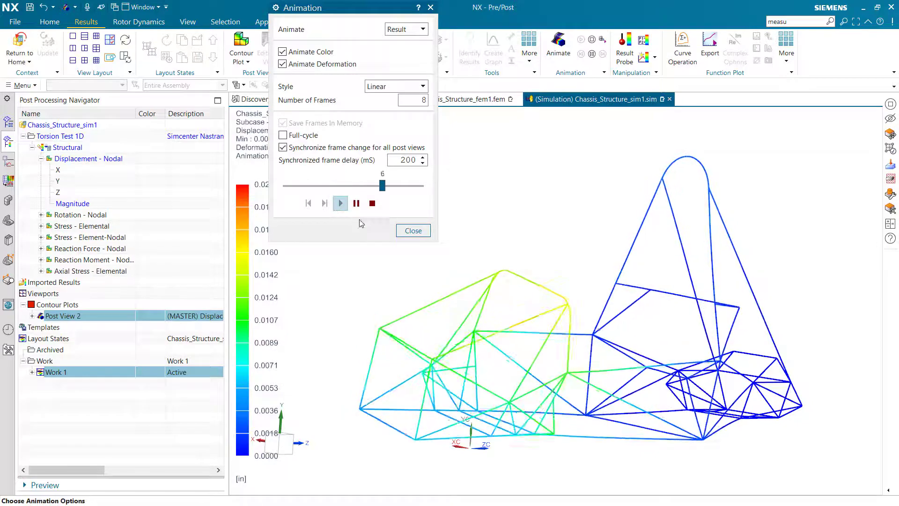
left_click(412, 230)
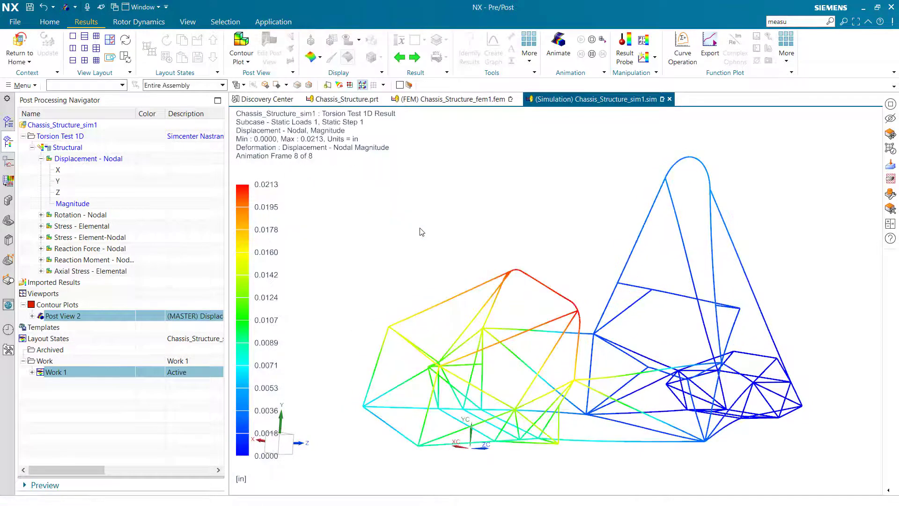
left_click(593, 41)
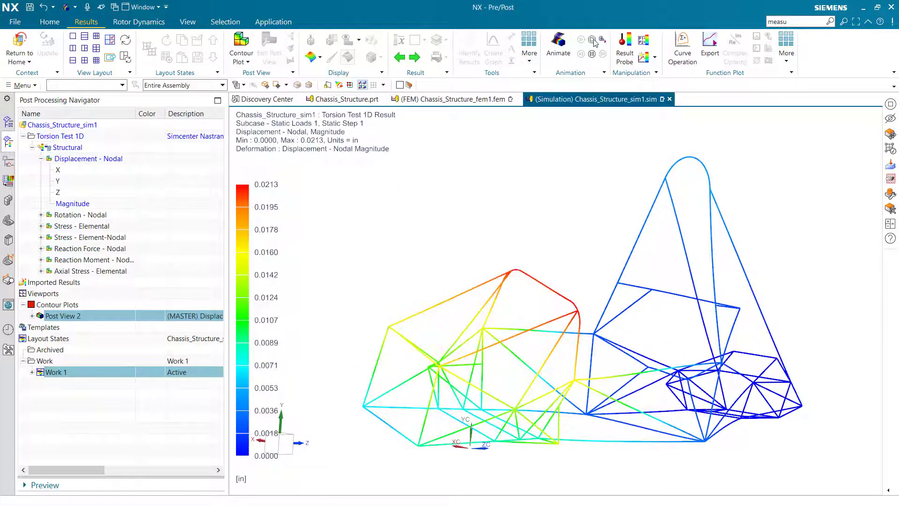
left_click(41, 237)
Plot the 1D Von-Mises stress contour (max 1032.04 lbf/in²), animate it, and inspect it.
double_click(88, 406)
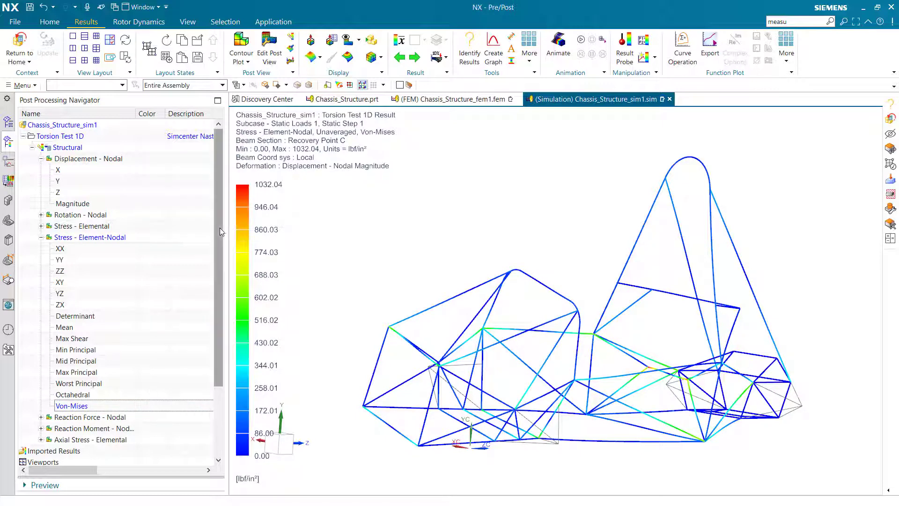
left_click(583, 41)
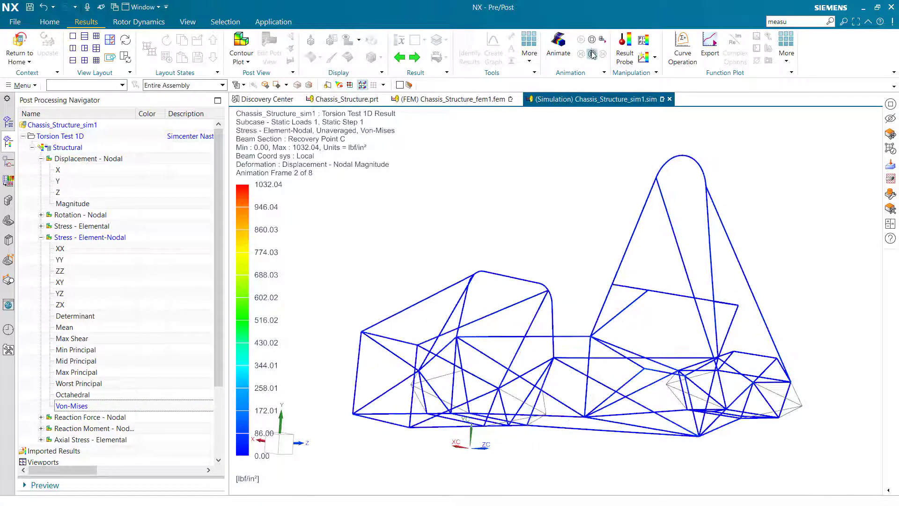
left_click(592, 39)
scroll(658, 383, "up", 10)
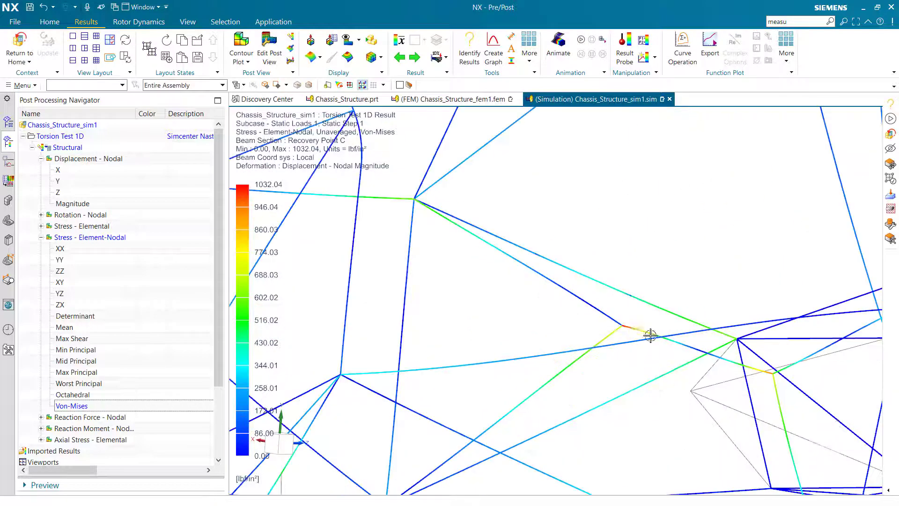
scroll(574, 298, "down", 10)
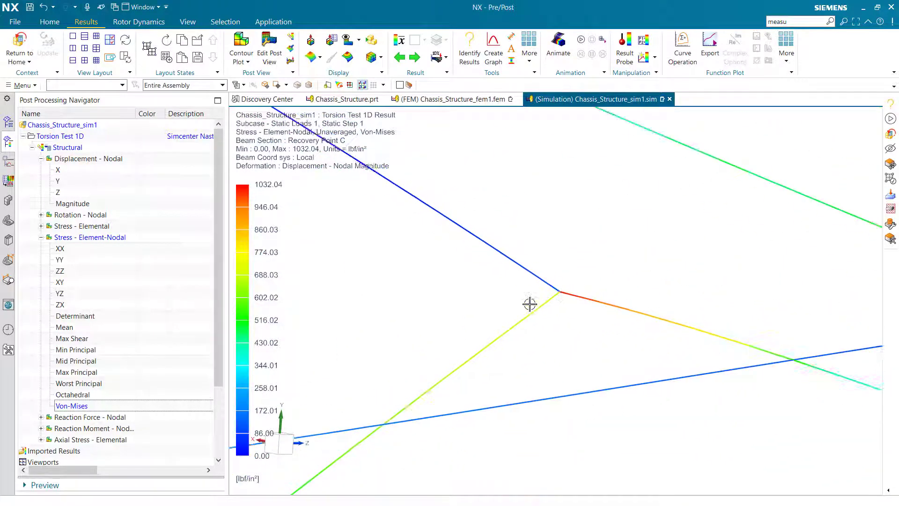
scroll(667, 345, "down", 10)
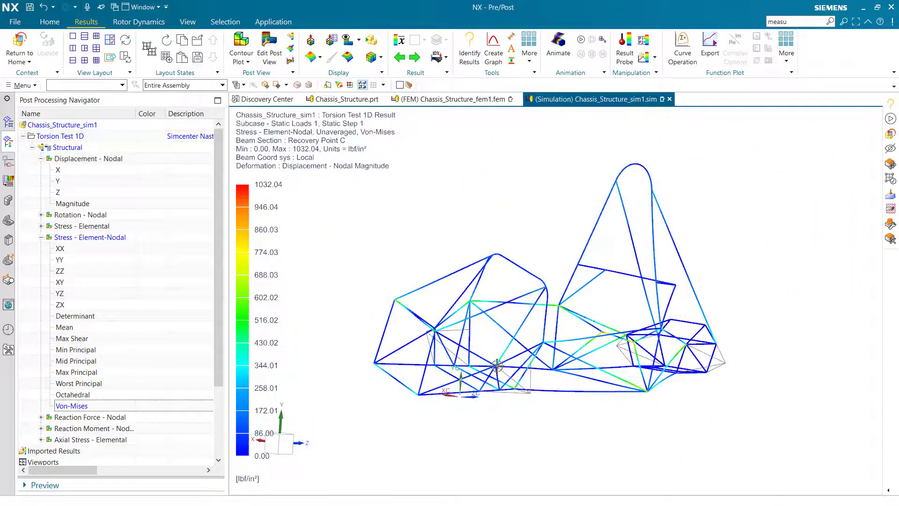
middle_click_drag(496, 366, 540, 403)
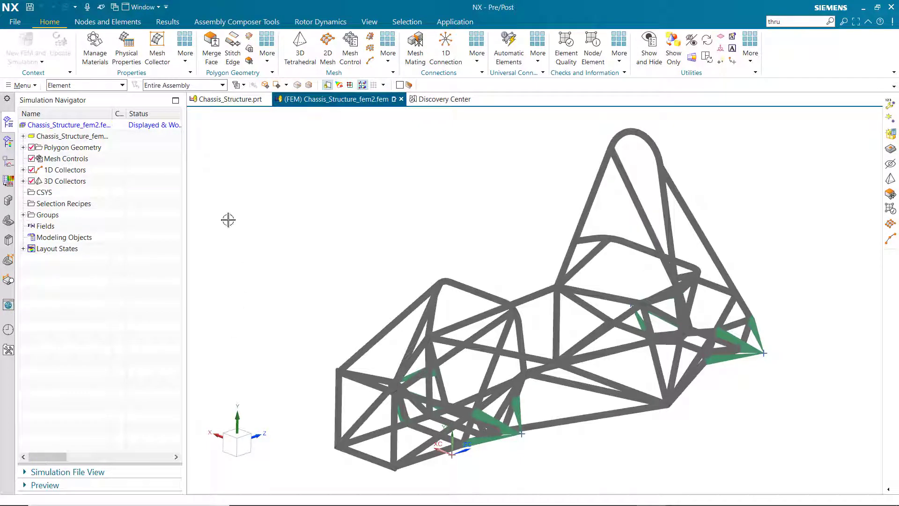
Create a new simulation from the fem2 model with the default file name.
left_click(26, 57)
left_click(52, 98)
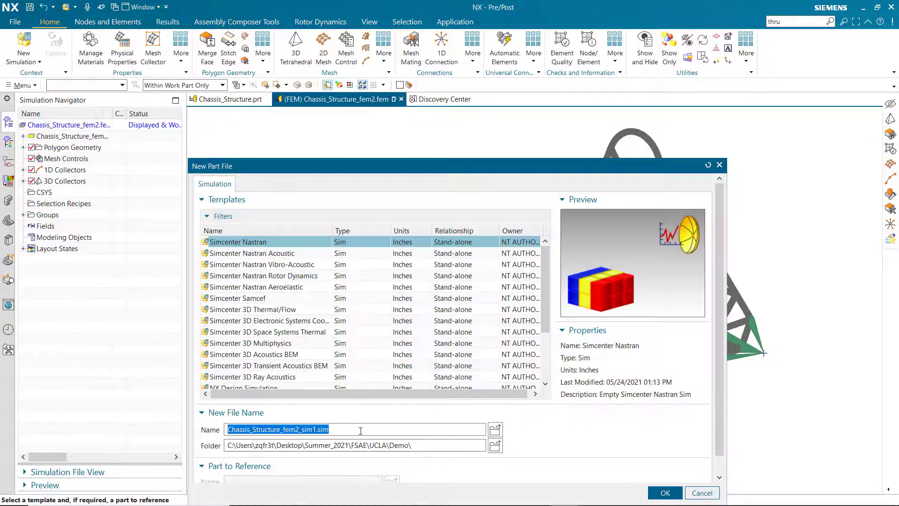
key("Return")
left_click(125, 333)
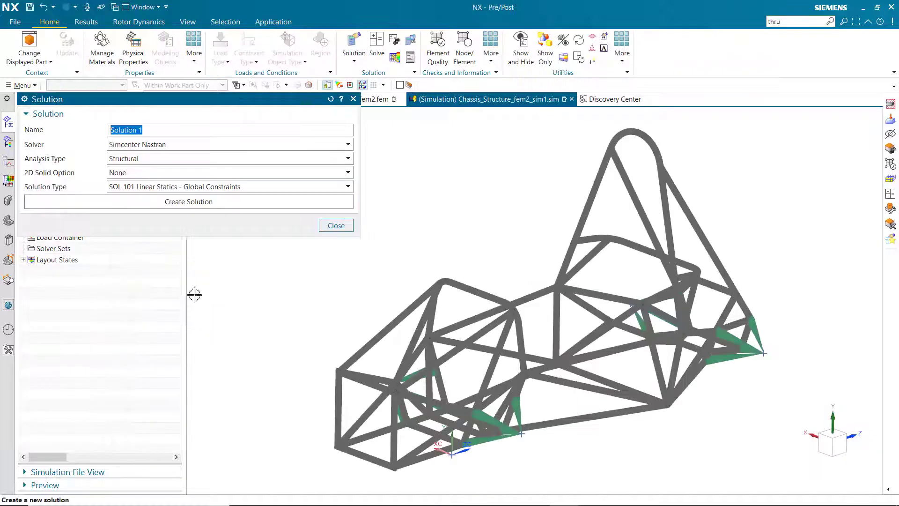
Create the Torsion Test 3D solution with an automatic subcase and geometry check NONE.
type("Torsion")
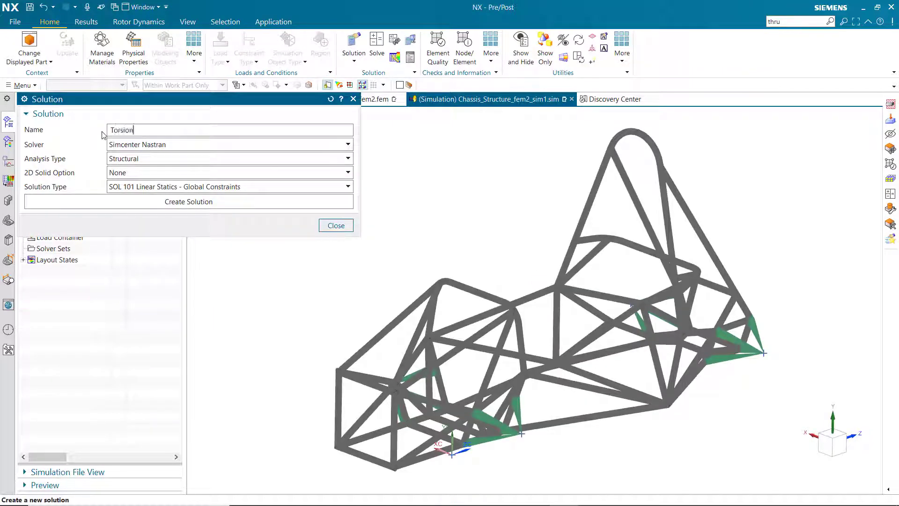
left_click(167, 206)
left_click(30, 200)
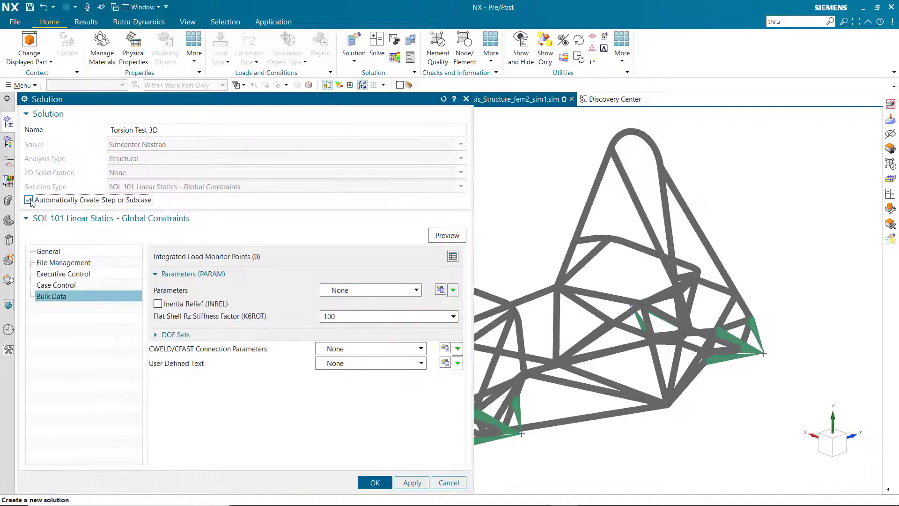
left_click(74, 274)
left_click(284, 254)
left_click(286, 276)
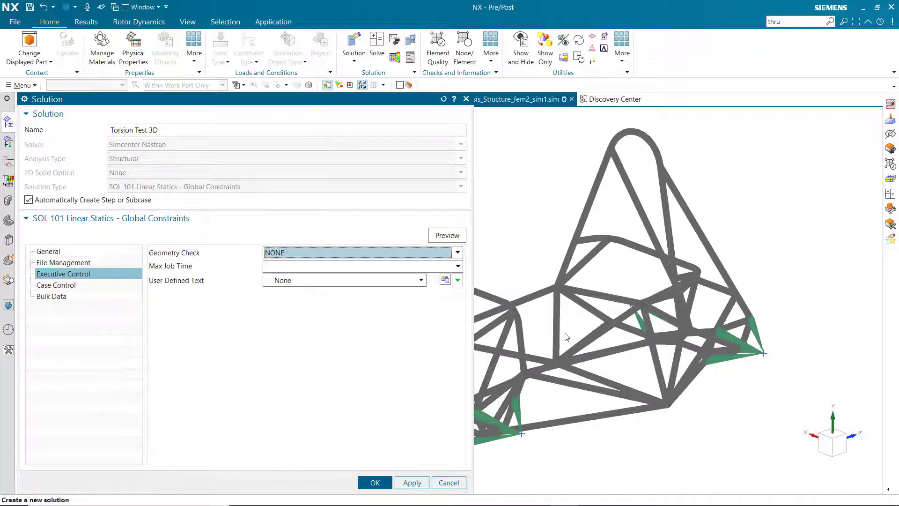
Add Solution Parameters1 with AUTOMPC set to YES and finish the solution.
left_click(47, 296)
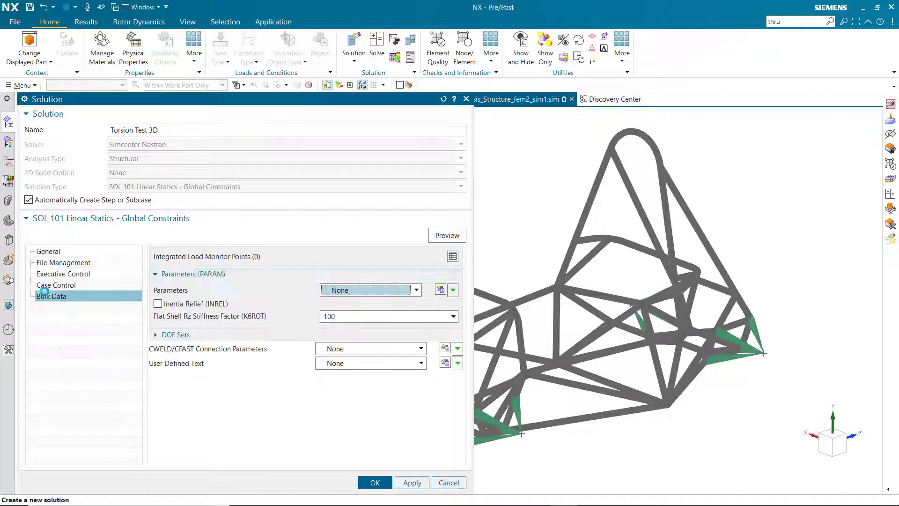
left_click(440, 291)
scroll(210, 336, "down", 3)
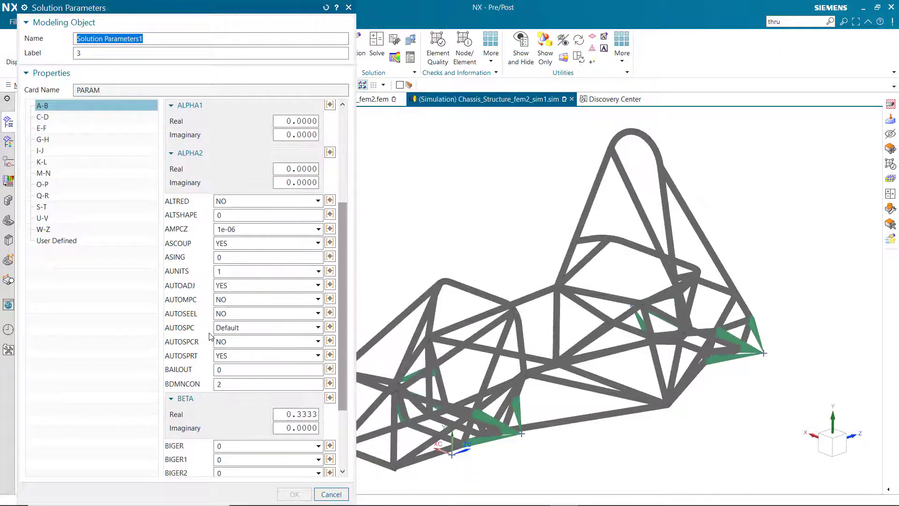
left_click(228, 302)
left_click(234, 325)
left_click(294, 484)
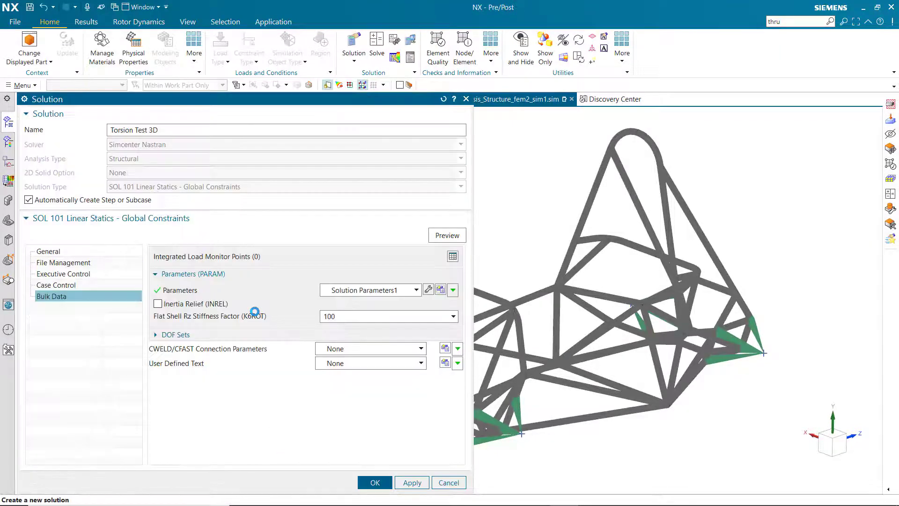
left_click(375, 483)
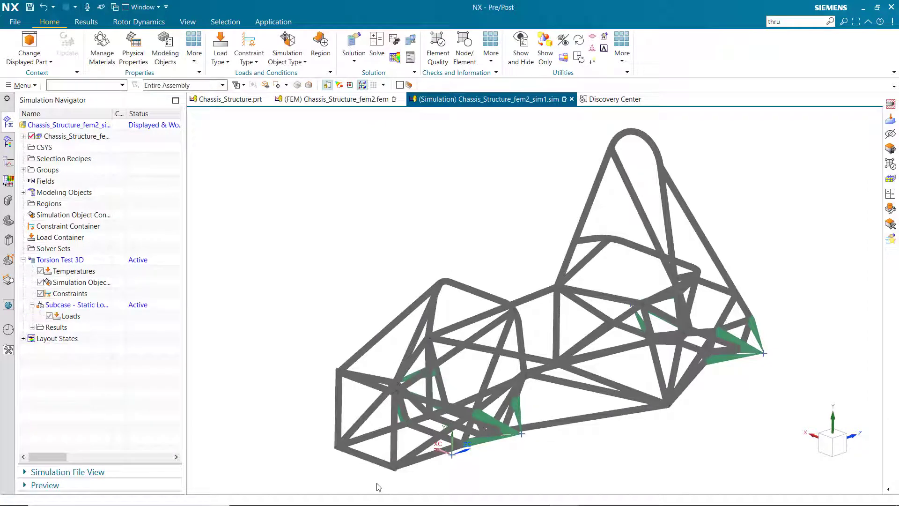
Fix the chassis frame's end nodes with a fixed constraint.
left_click(249, 57)
left_click(290, 83)
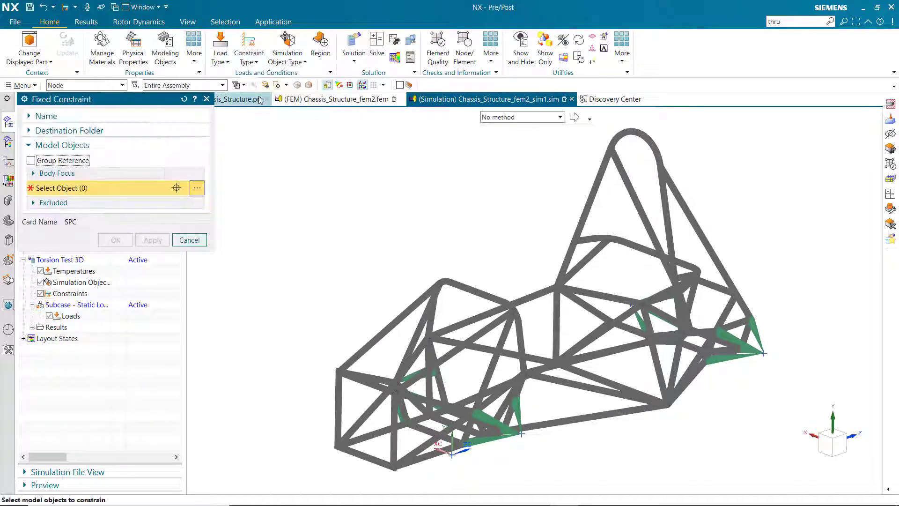
left_click(768, 354)
middle_click_drag(749, 356, 656, 318)
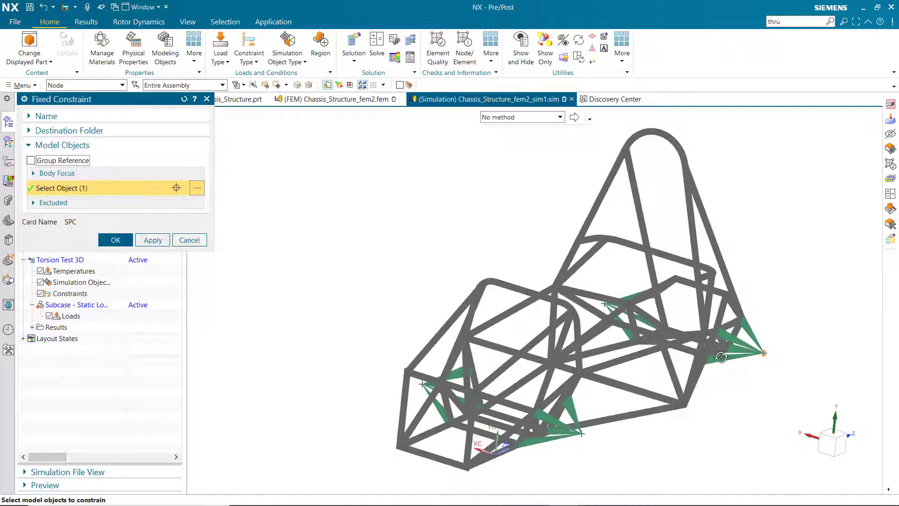
left_click(604, 305)
left_click(115, 240)
Apply a 10 lbf force to a frame node along the inferred vector.
left_click(221, 57)
left_click(241, 96)
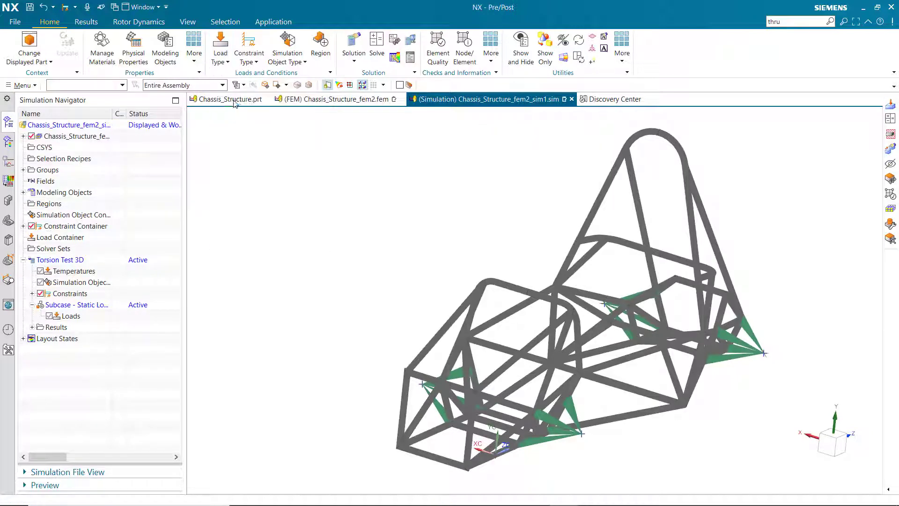
left_click(582, 433)
type("10")
key("Return")
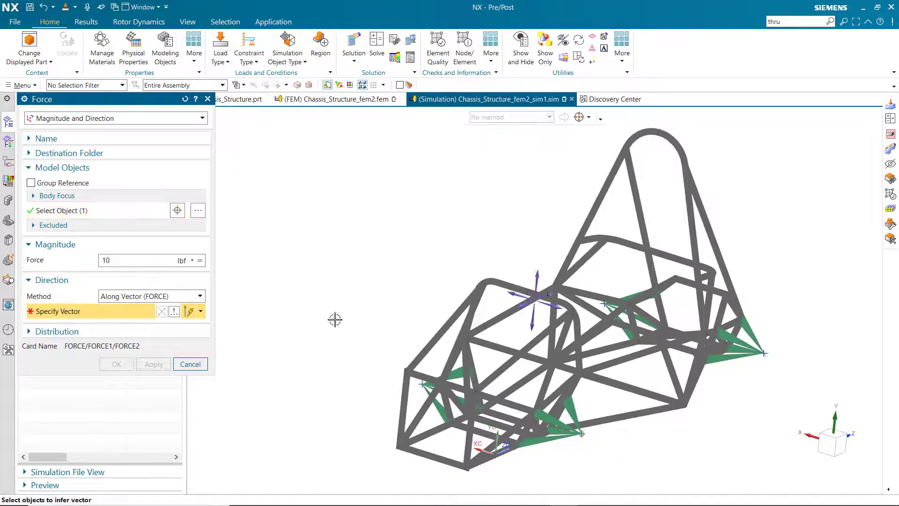
middle_click(421, 383)
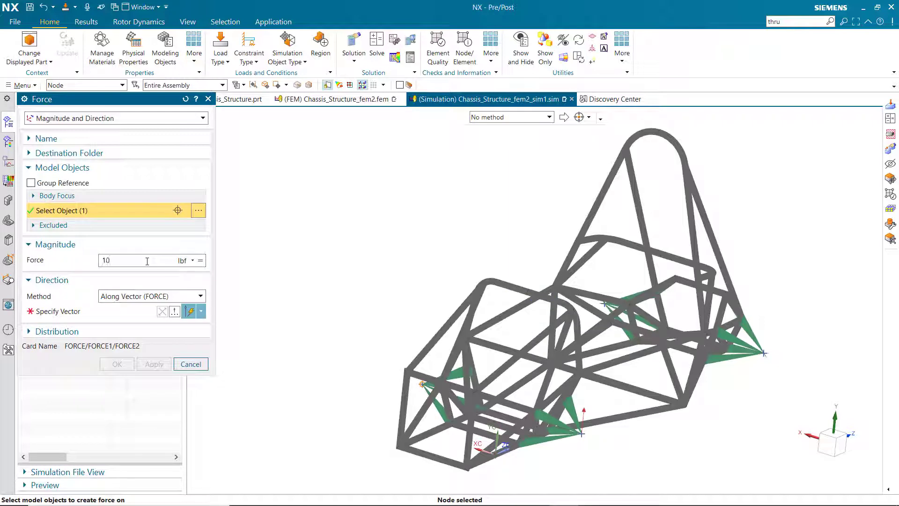
key("Return")
middle_click(490, 192)
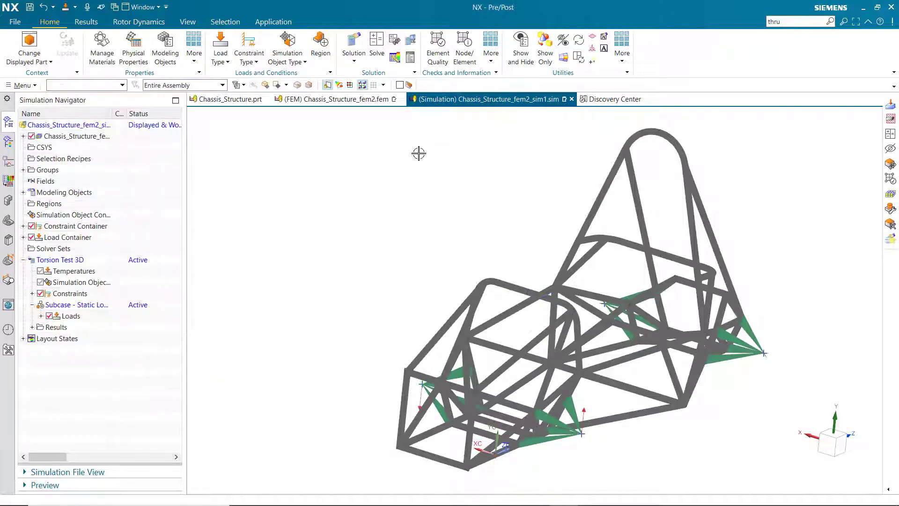
Solve Torsion Test 3D without reviewing results, close the solver windows, and expand its Results.
left_click(377, 45)
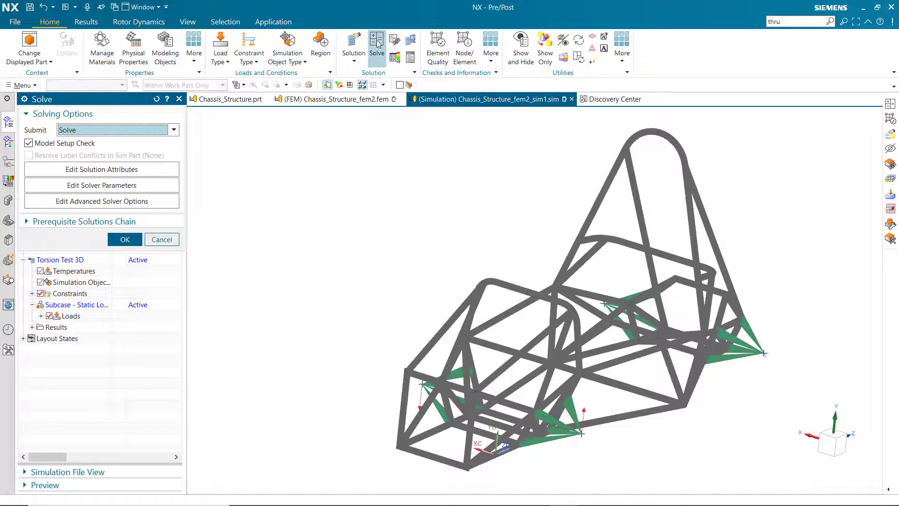
left_click(123, 240)
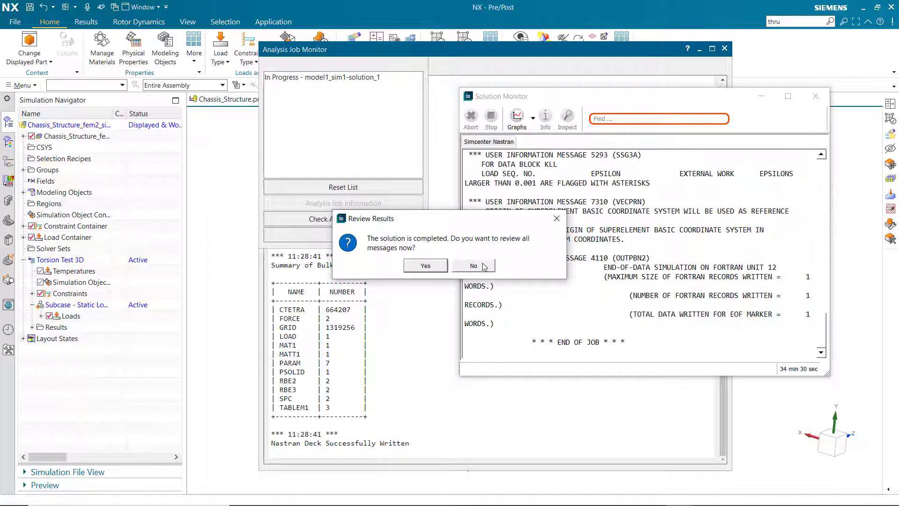
left_click(483, 266)
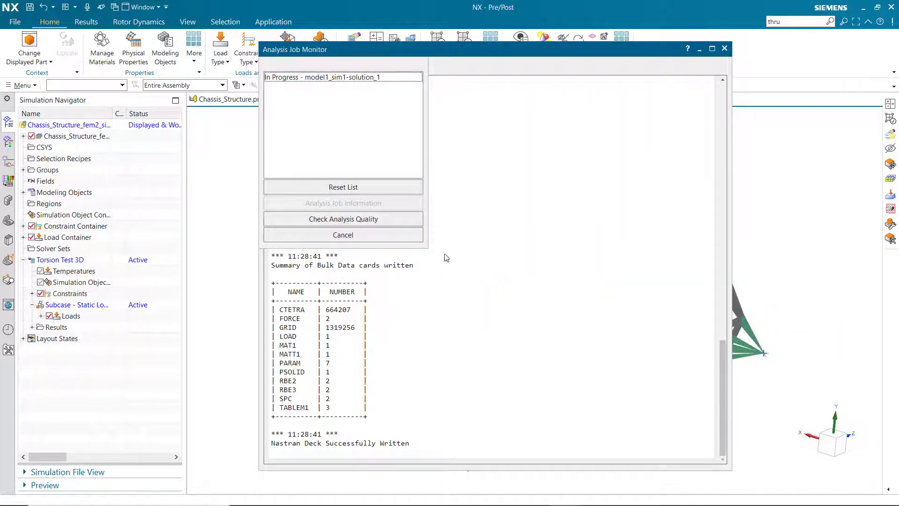
left_click(402, 234)
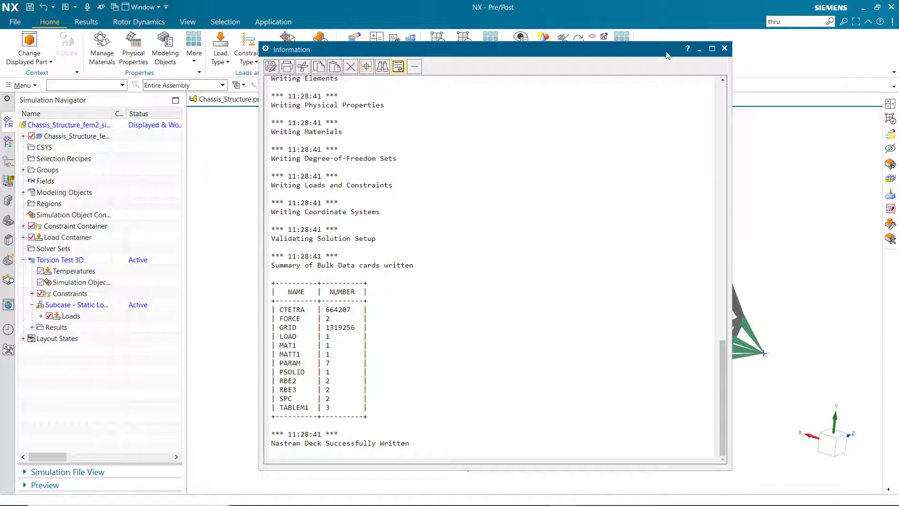
left_click(725, 48)
left_click(32, 327)
Load the structural results and plot the nodal Displacement Magnitude contour.
double_click(70, 340)
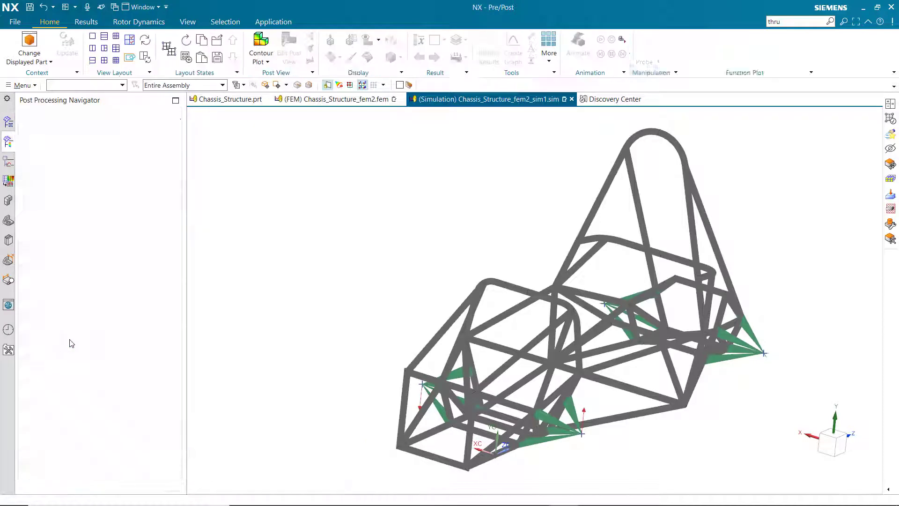
left_click(41, 158)
double_click(71, 203)
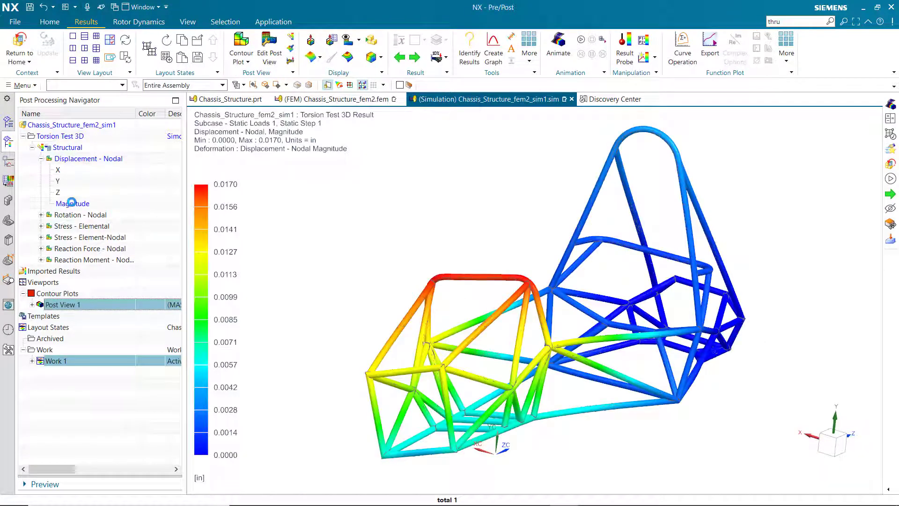
Plot the Element-Nodal Von-Mises stress contour (peak 2303.37 lbf/in²) and orbit to inspect the joints.
left_click(41, 237)
double_click(73, 405)
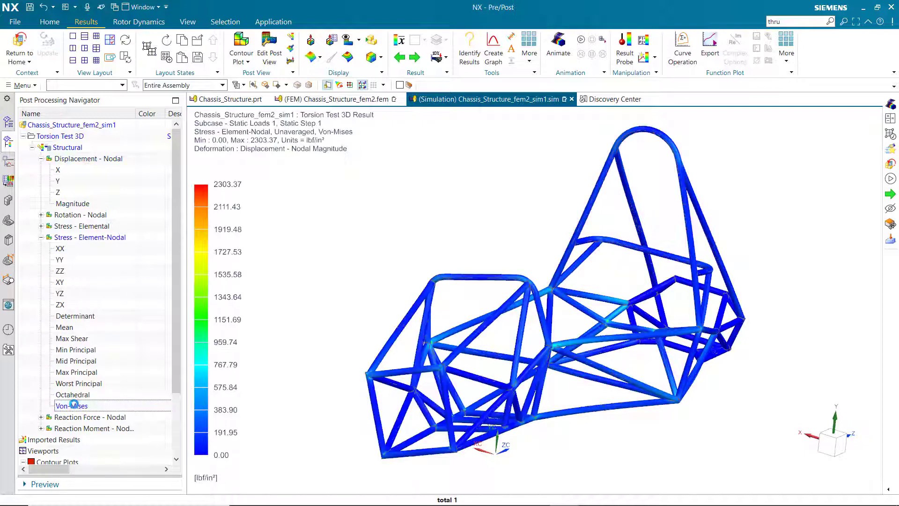
middle_click_drag(538, 309, 586, 323)
scroll(596, 323, "up", 10)
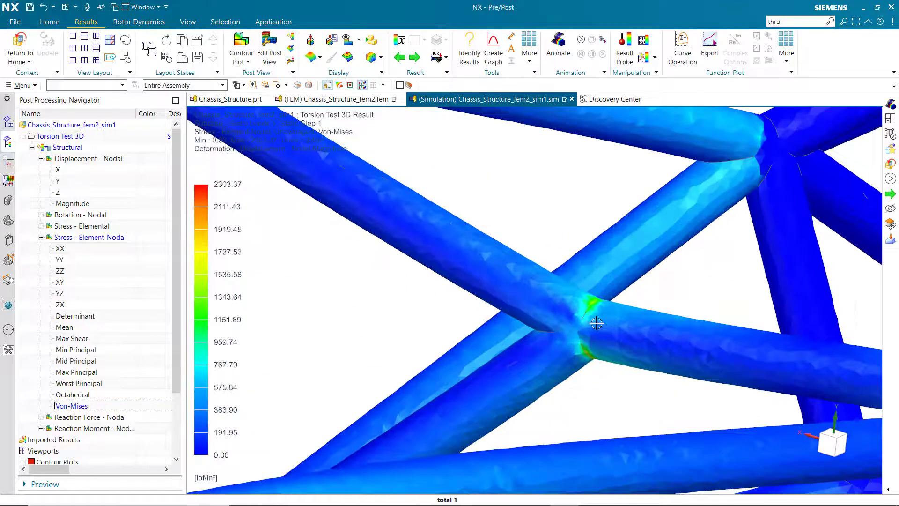
scroll(596, 324, "down", 6)
scroll(612, 316, "up", 5)
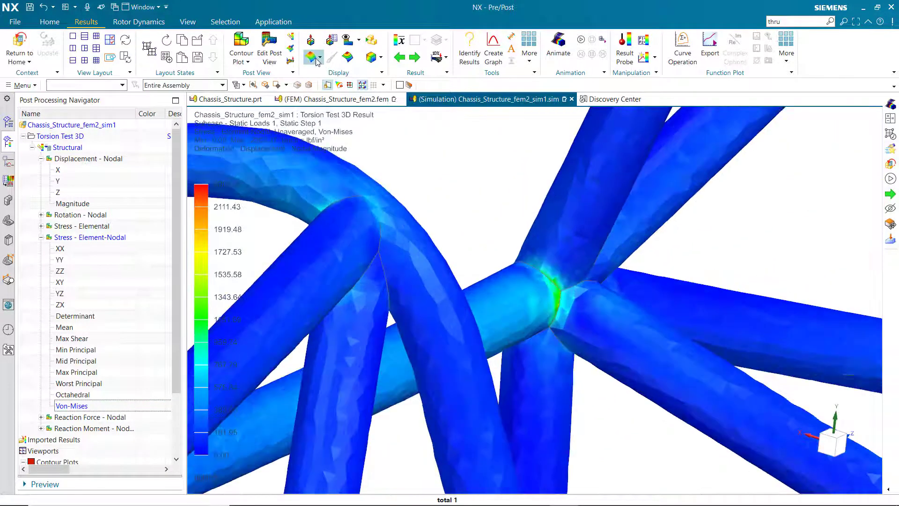
Try banded and edge contour styles, then average the Von-Mises result to a 1678.43 lbf/in² maximum.
left_click(319, 57)
left_click(381, 57)
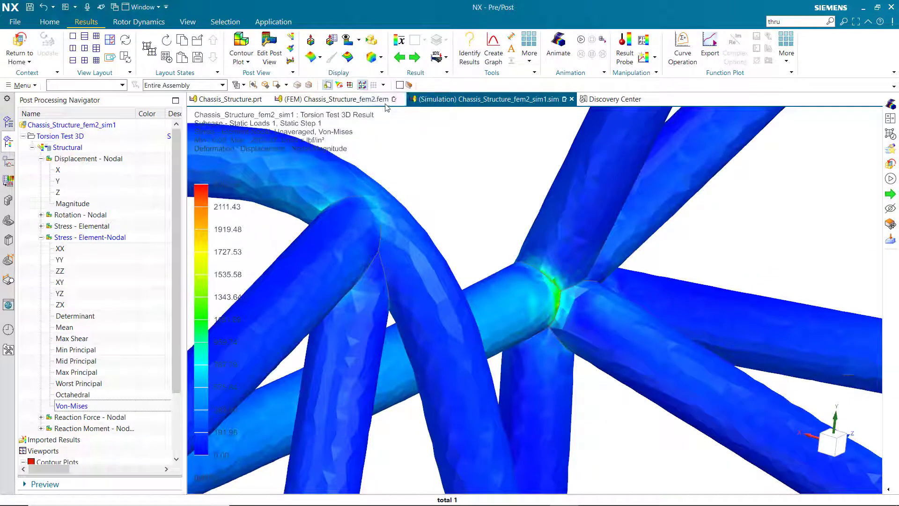
left_click(350, 59)
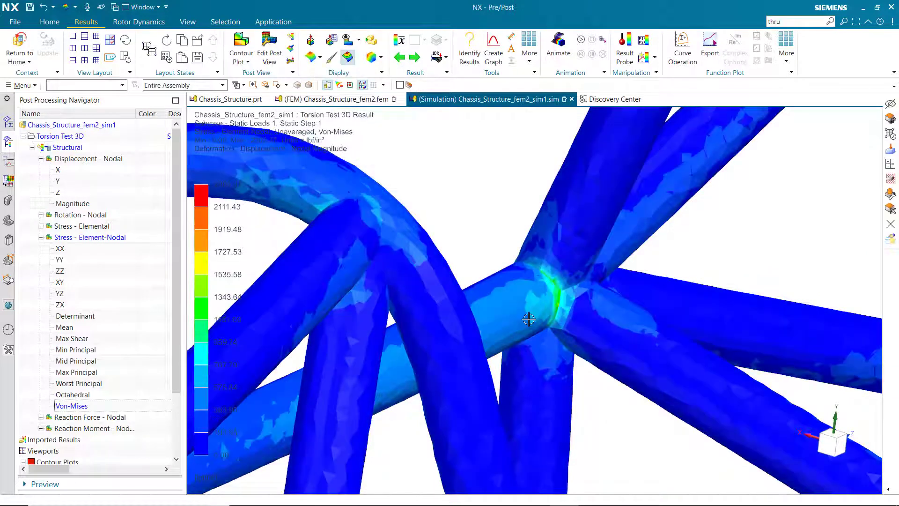
left_click(349, 58)
left_click(401, 40)
scroll(605, 329, "down", 5)
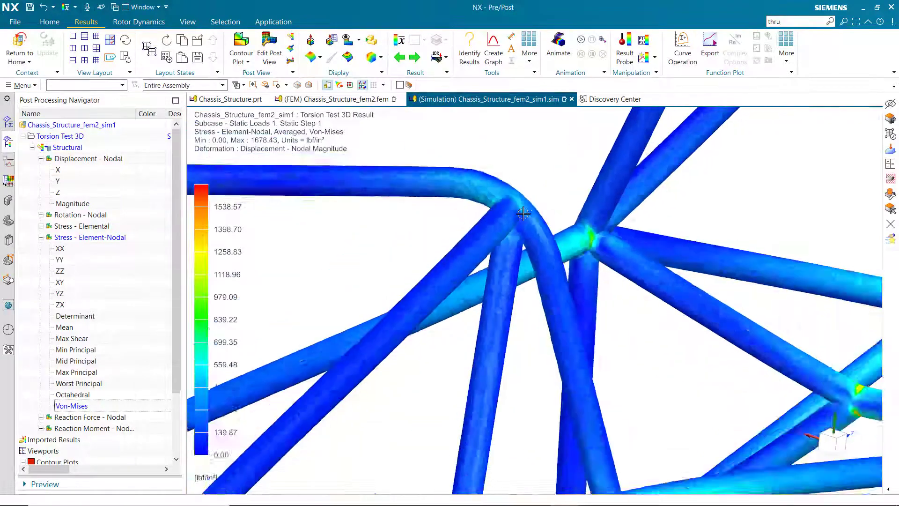